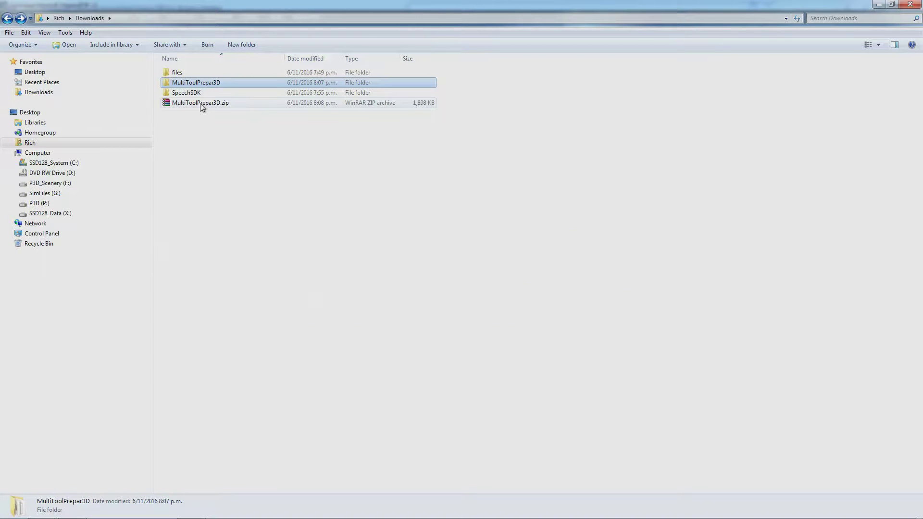
Step: Copy the MultiToolPrepar3D folder into My Documents\Prepar3D v3 Files and open the pasted copy
{"action": "right_click", "coordinate": [178, 84]}
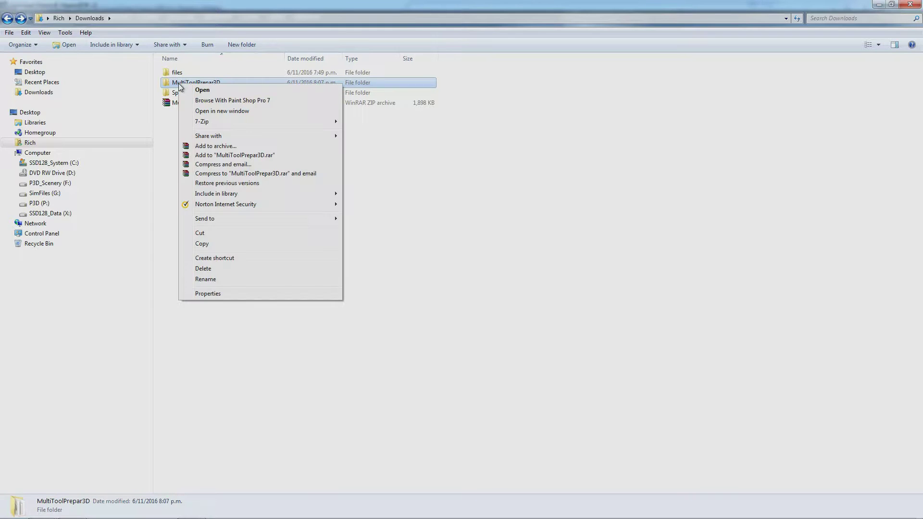
{"action": "left_click", "coordinate": [214, 246]}
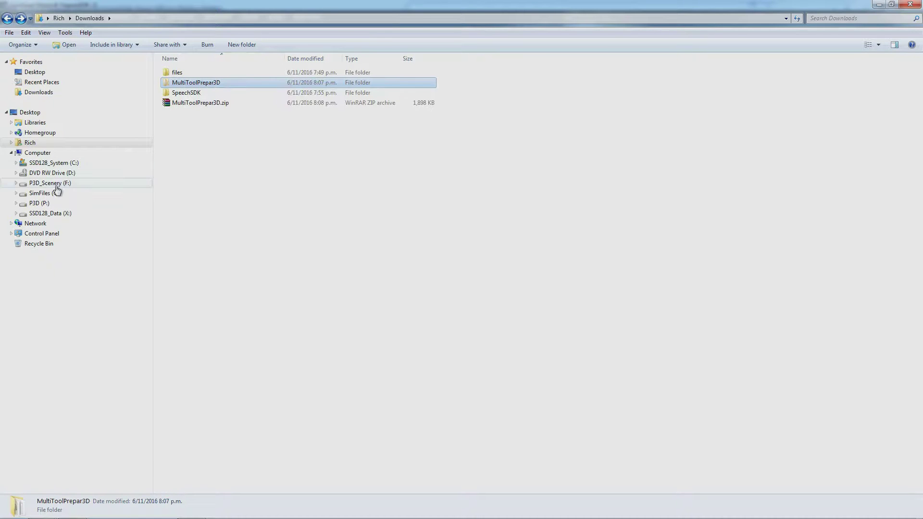
{"action": "left_click", "coordinate": [42, 146]}
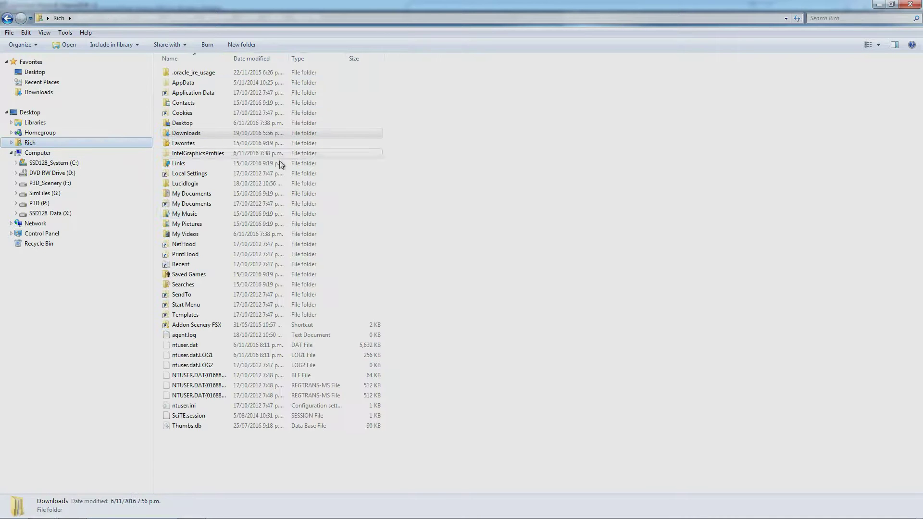
{"action": "double_click", "coordinate": [202, 193]}
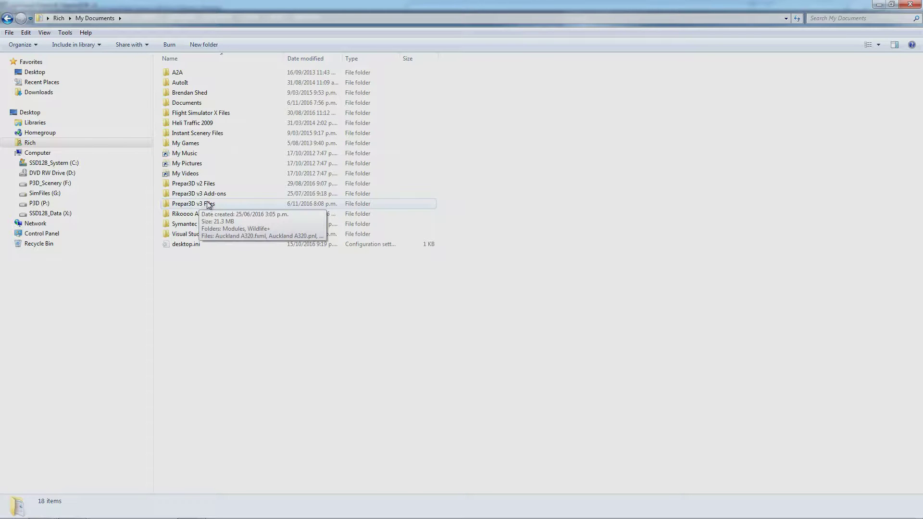
{"action": "double_click", "coordinate": [178, 206]}
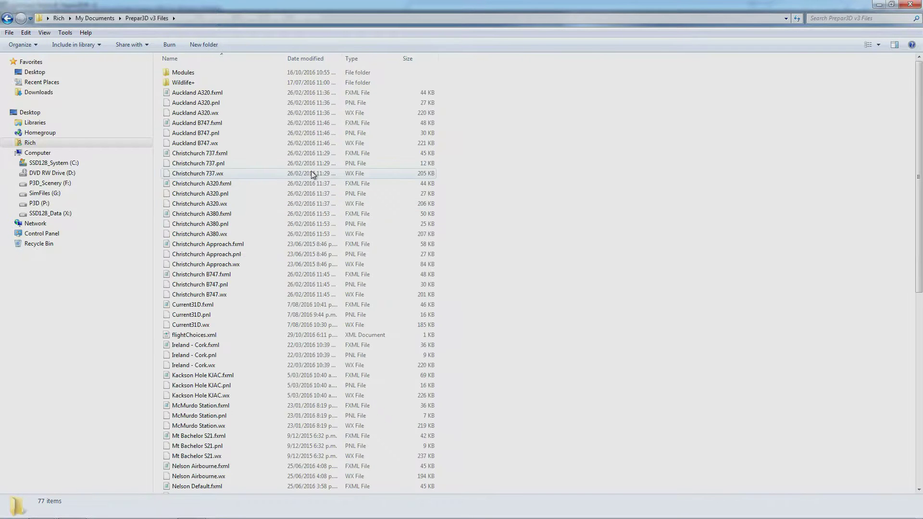
{"action": "right_click", "coordinate": [524, 105]}
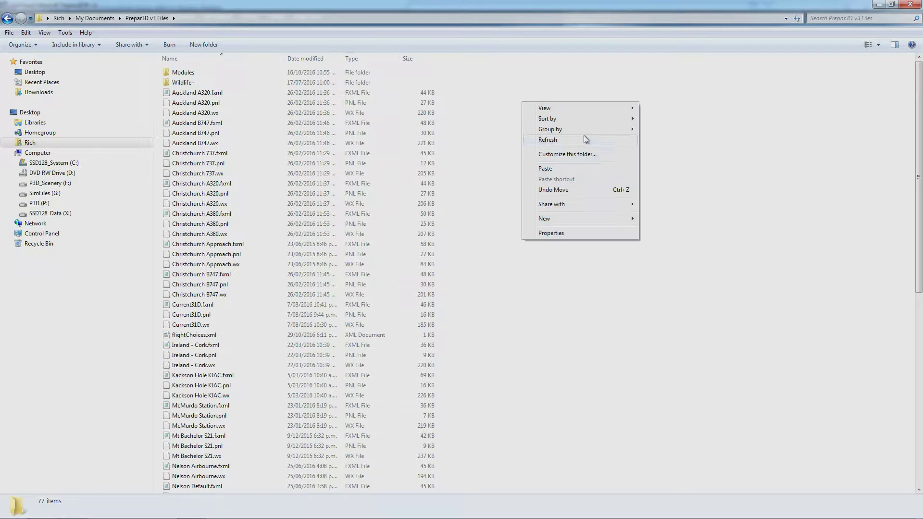
{"action": "left_click", "coordinate": [560, 168]}
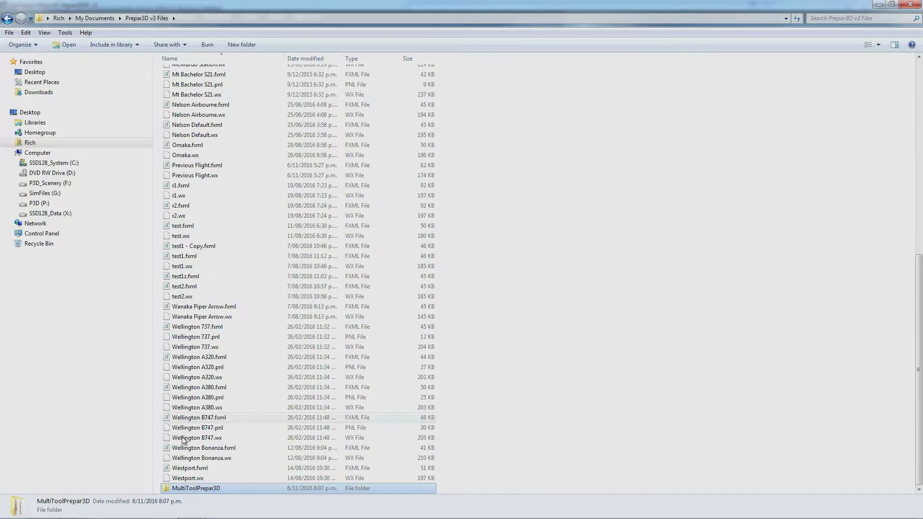
{"action": "double_click", "coordinate": [191, 488]}
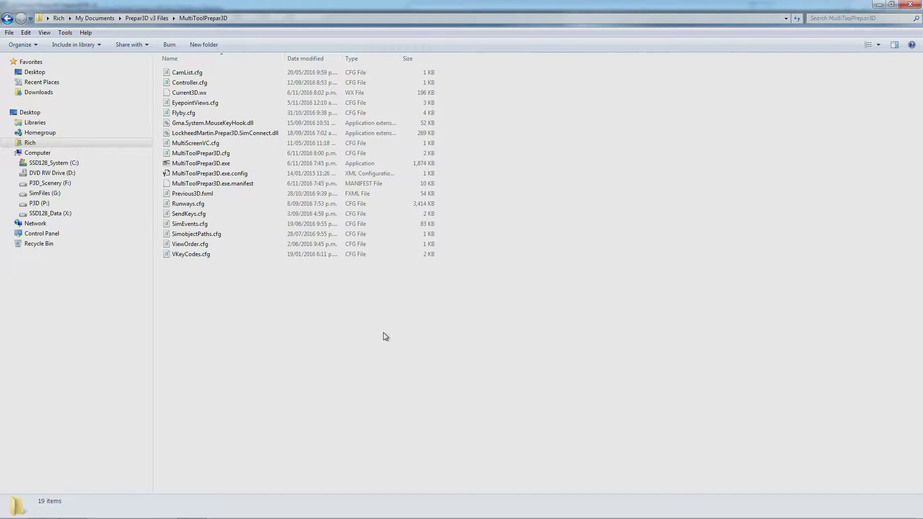
Step: Start MultiToolPrepar3D.exe from the copied folder using its right-click Open command
{"action": "left_click", "coordinate": [209, 168]}
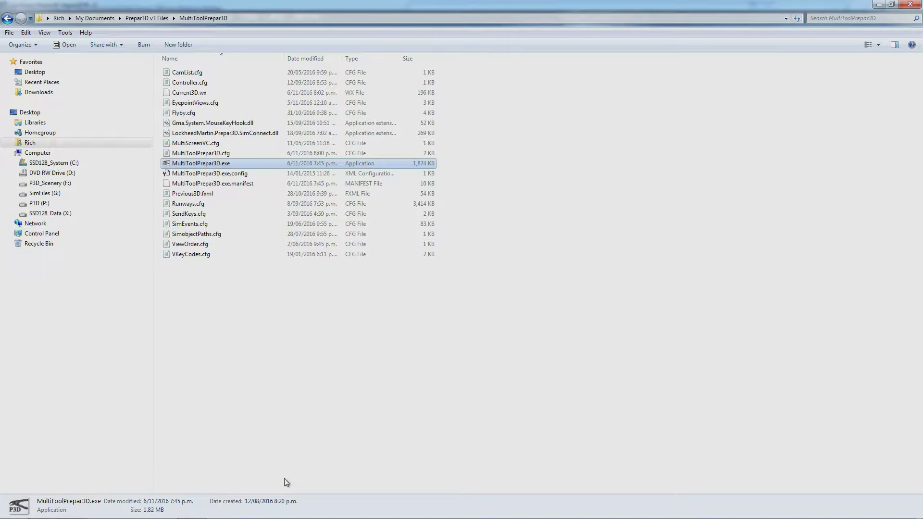
{"action": "right_click", "coordinate": [223, 161]}
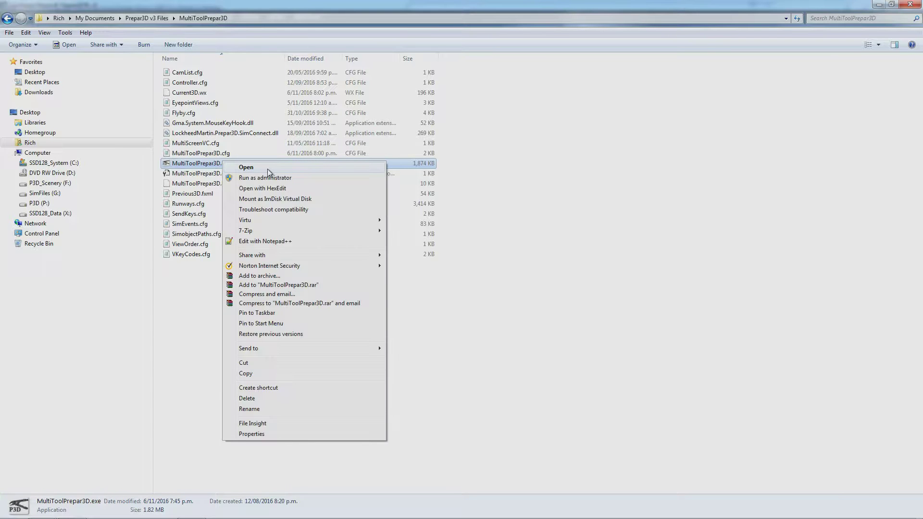
{"action": "left_click", "coordinate": [264, 169]}
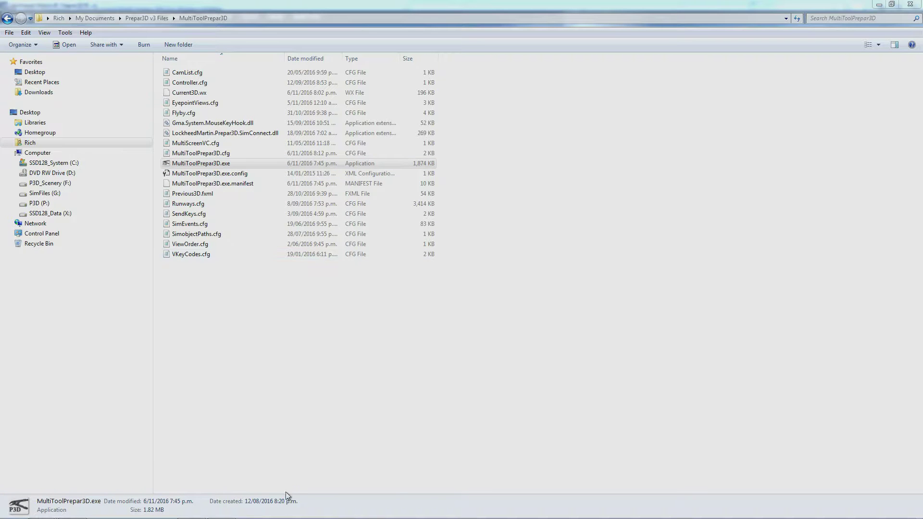
{"action": "mouse_move", "coordinate": [268, 512]}
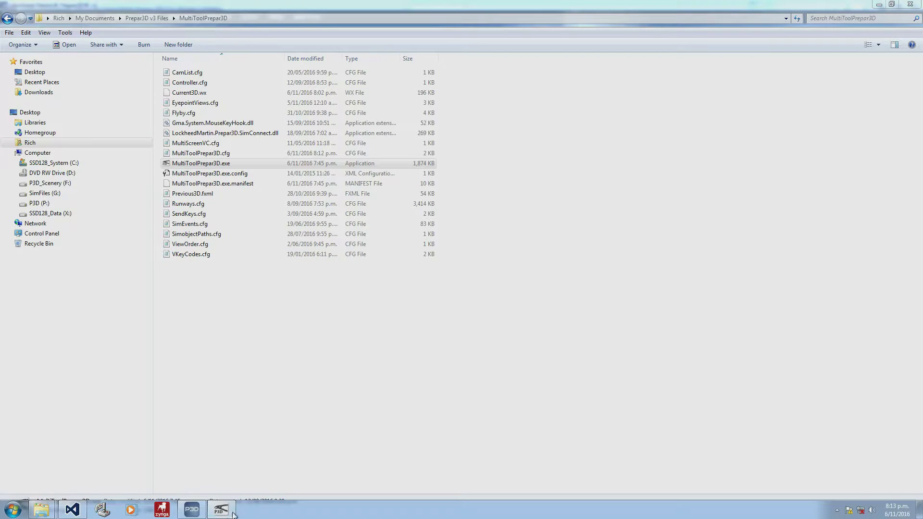
{"action": "mouse_move", "coordinate": [228, 513]}
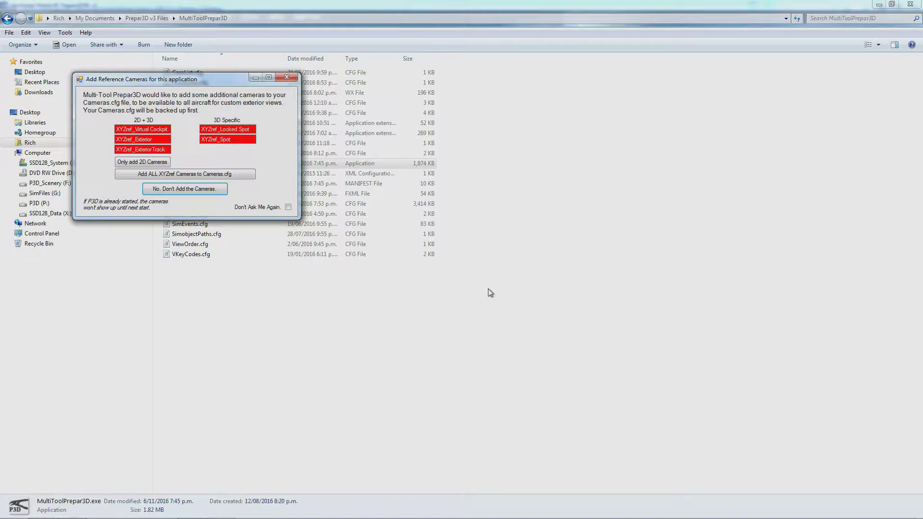
Step: Move the Add Reference Cameras prompt lower down over the file list
{"action": "left_click_drag", "start_coordinate": [175, 78], "coordinate": [425, 115]}
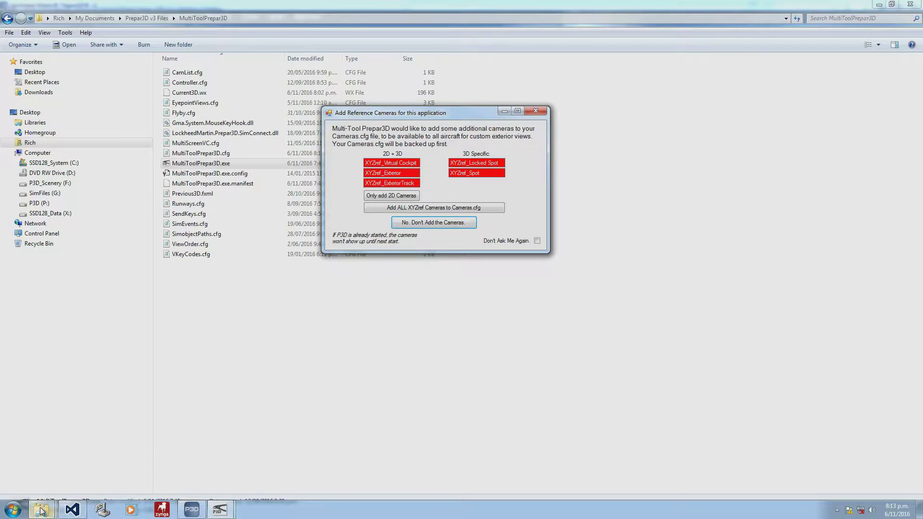
Step: Bring the Prepar3D v3 settings folder forward and check Cameras.cfg's date and size
{"action": "mouse_move", "coordinate": [41, 511]}
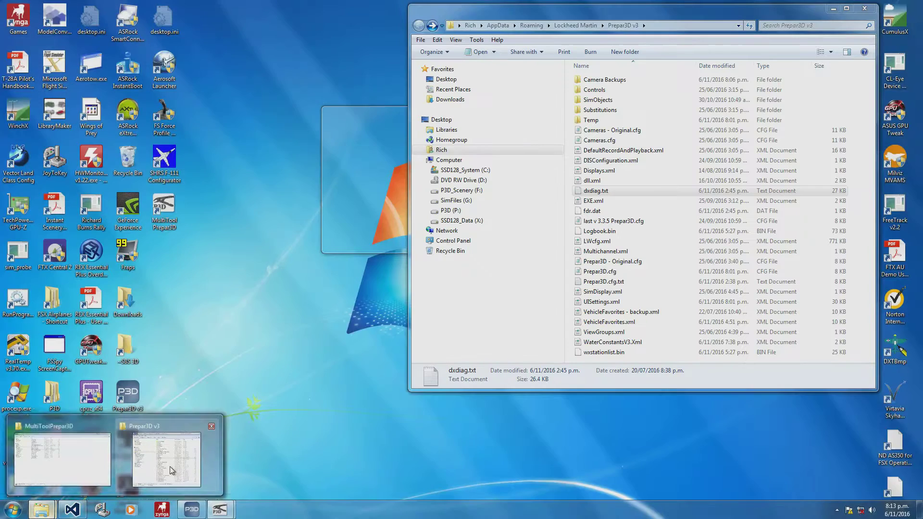
{"action": "left_click", "coordinate": [166, 454]}
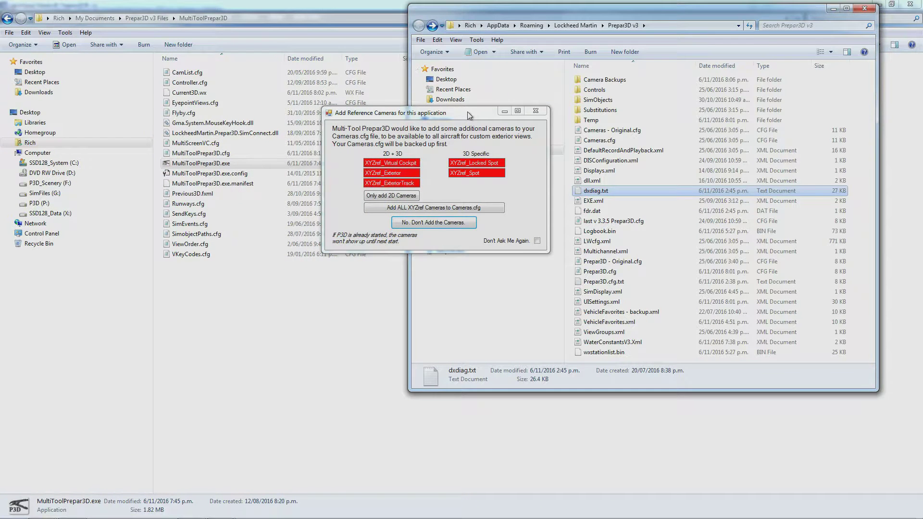
{"action": "left_click_drag", "start_coordinate": [467, 114], "coordinate": [329, 28]}
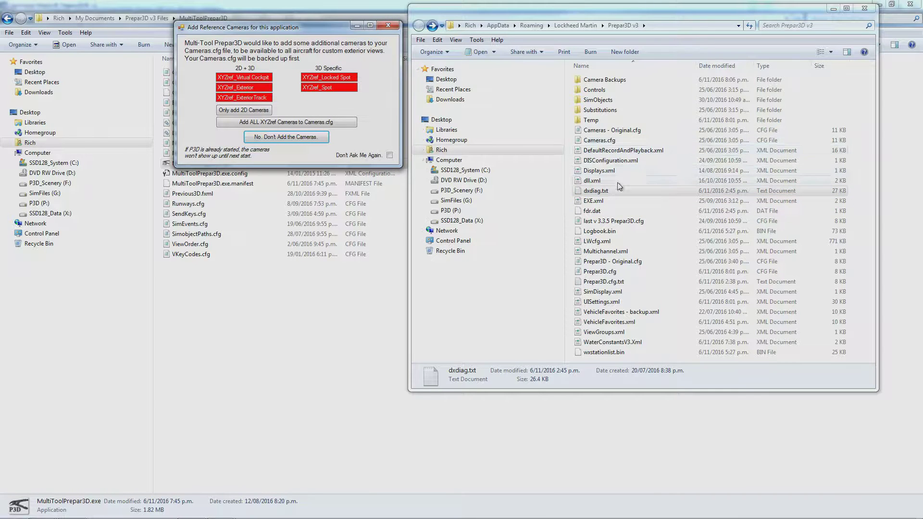
{"action": "left_click", "coordinate": [602, 143]}
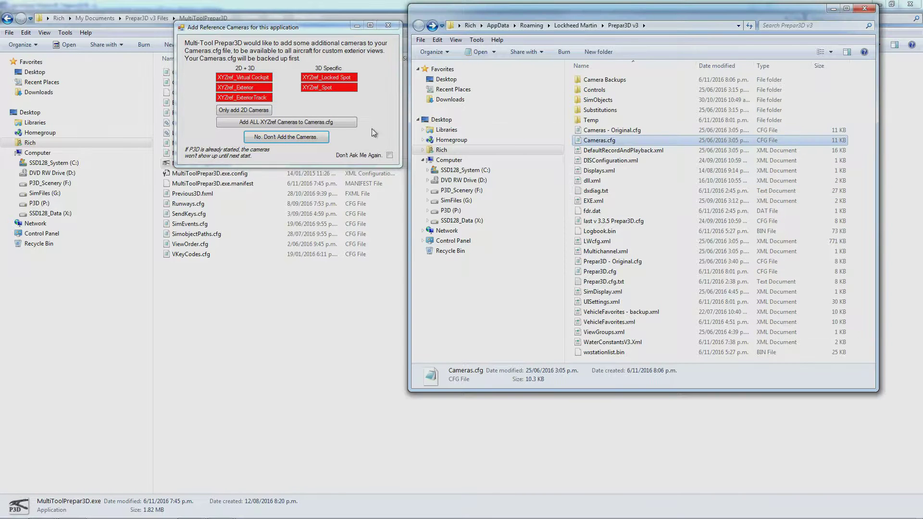
Step: Add all XYZref cameras, check the new Cameras backup 20161106.cfg, and dismiss the restart notice
{"action": "left_click", "coordinate": [317, 123]}
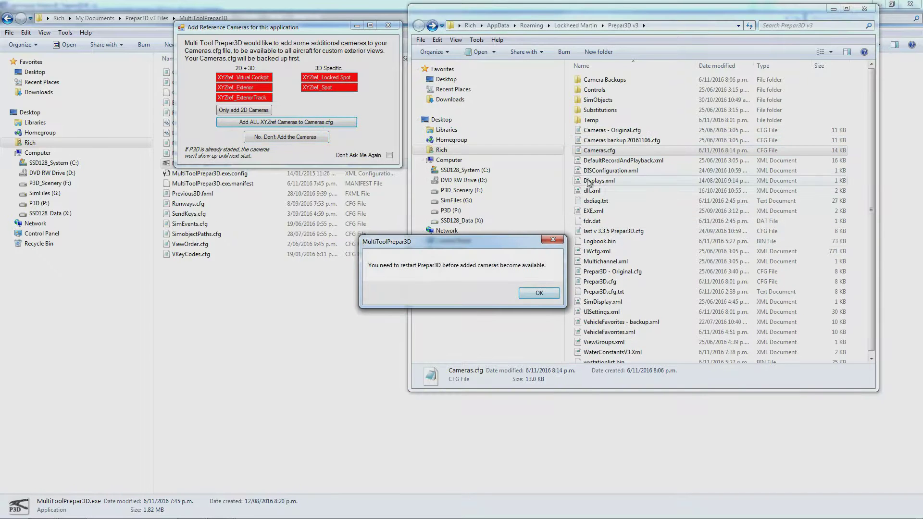
{"action": "left_click", "coordinate": [632, 142]}
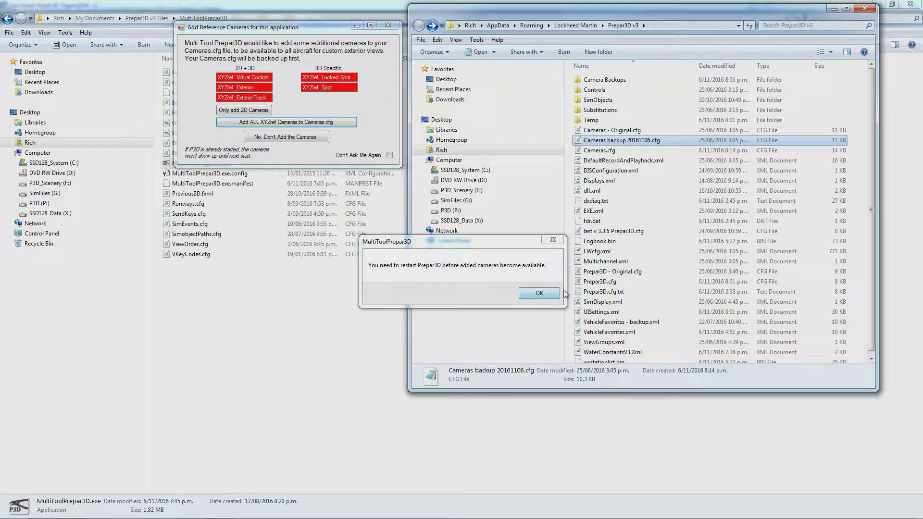
{"action": "left_click", "coordinate": [539, 294]}
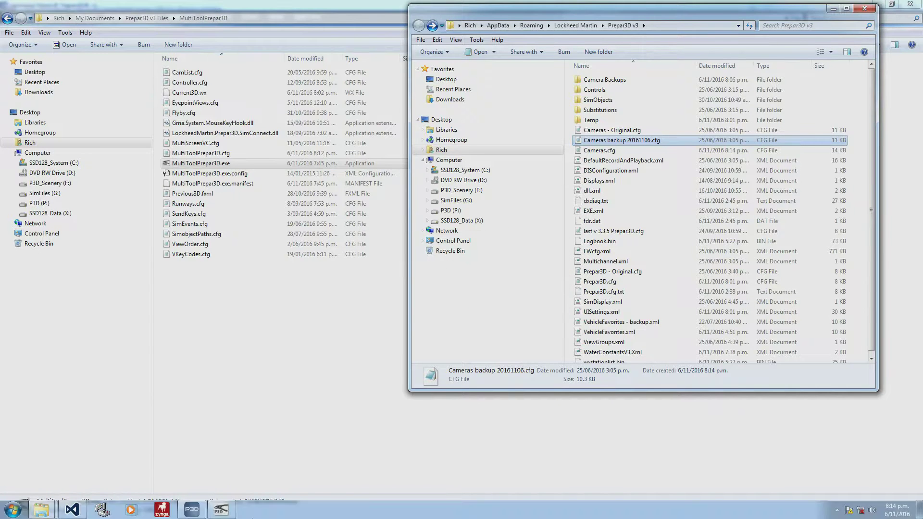
Step: Exit the running Prepar3D v3 simulator through Scenario > Exit, confirming with Yes
{"action": "left_click", "coordinate": [192, 509]}
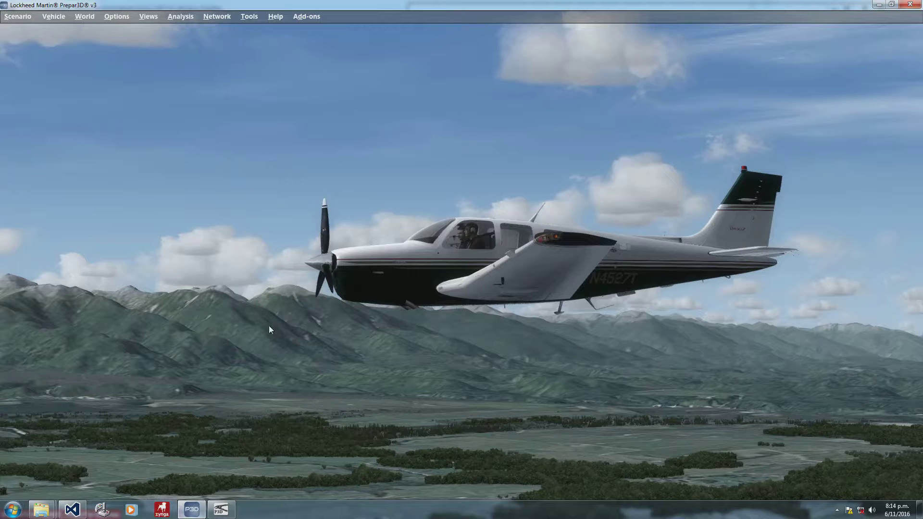
{"action": "left_click", "coordinate": [25, 18]}
{"action": "left_click", "coordinate": [22, 106]}
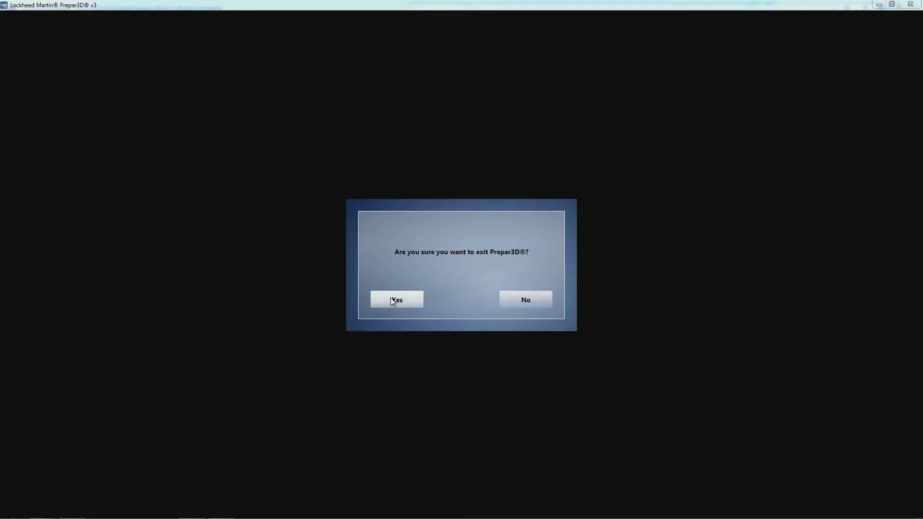
{"action": "left_click", "coordinate": [420, 299]}
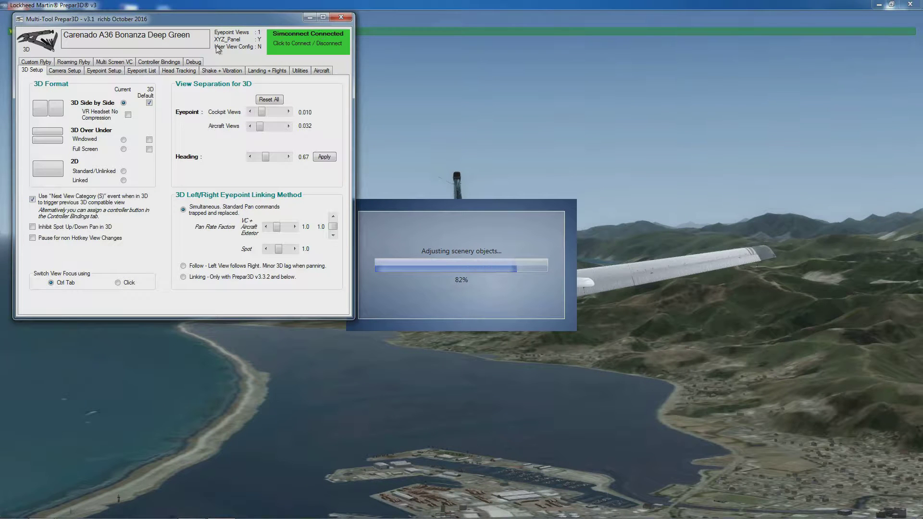
Step: On Camera Setup, add the TrackIR ordinal cameras to Cameras.cfg, then show the Aircraft paths page
{"action": "left_click", "coordinate": [65, 70]}
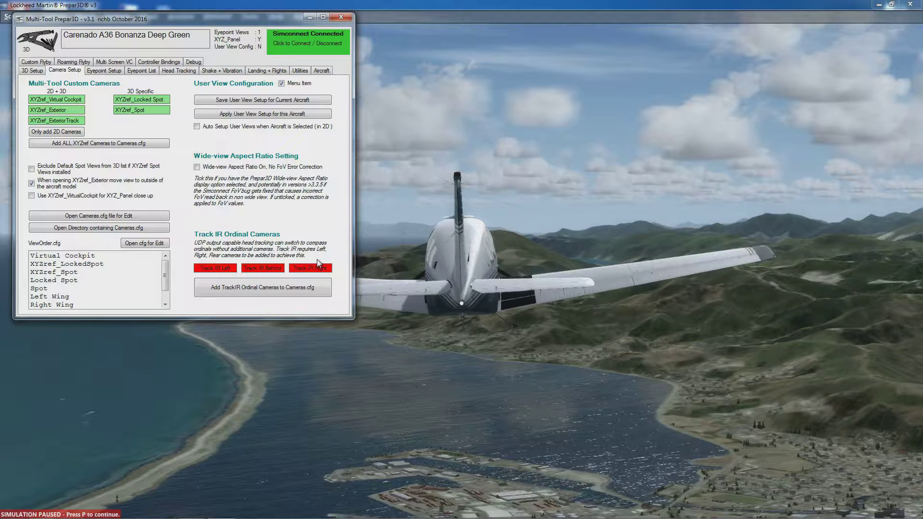
{"action": "left_click", "coordinate": [251, 289]}
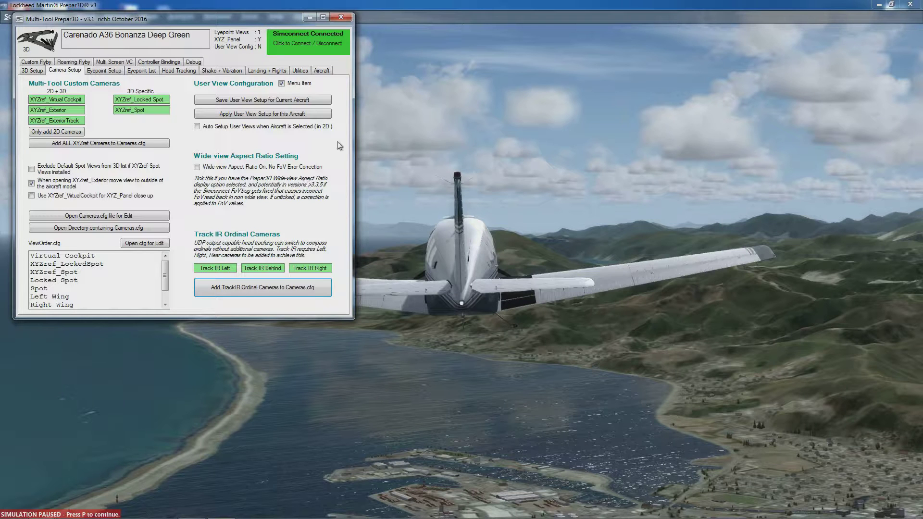
{"action": "left_click", "coordinate": [322, 72]}
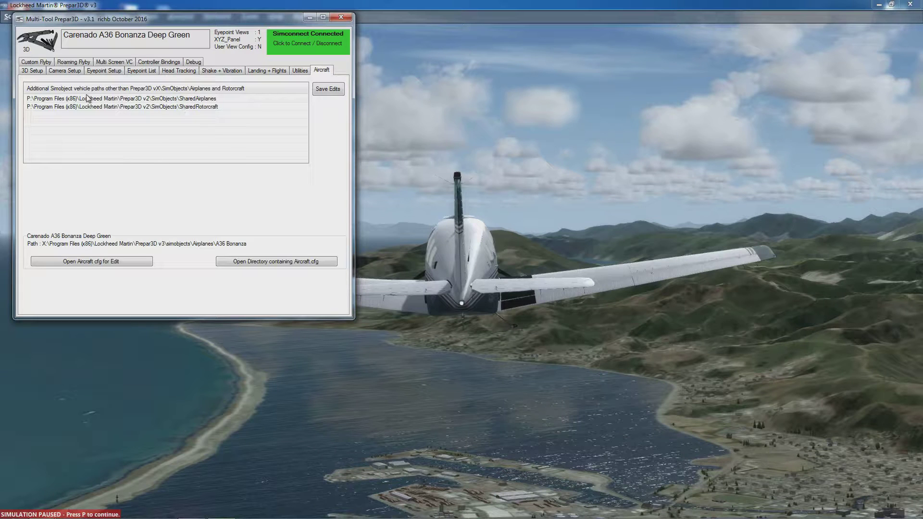
{"action": "left_click", "coordinate": [190, 107]}
{"action": "left_click", "coordinate": [191, 99]}
{"action": "left_click", "coordinate": [192, 118]}
{"action": "left_click", "coordinate": [223, 99]}
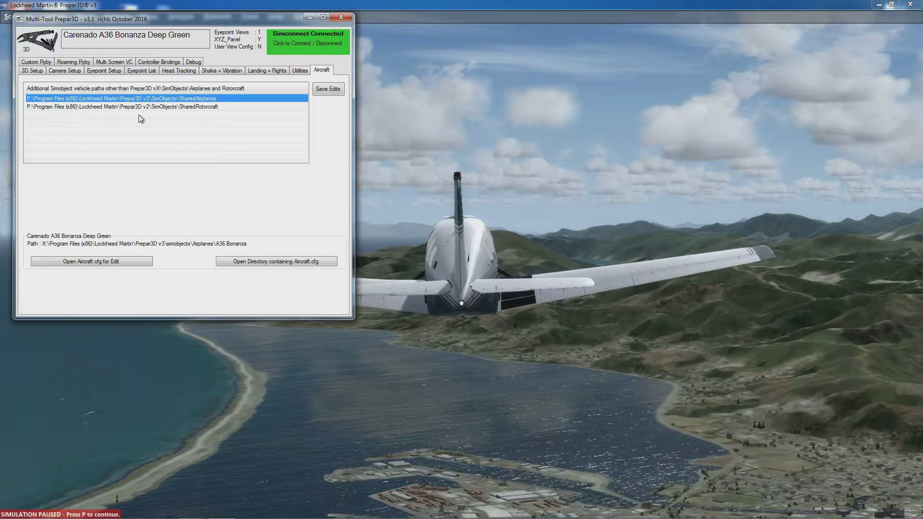
{"action": "mouse_move", "coordinate": [50, 515]}
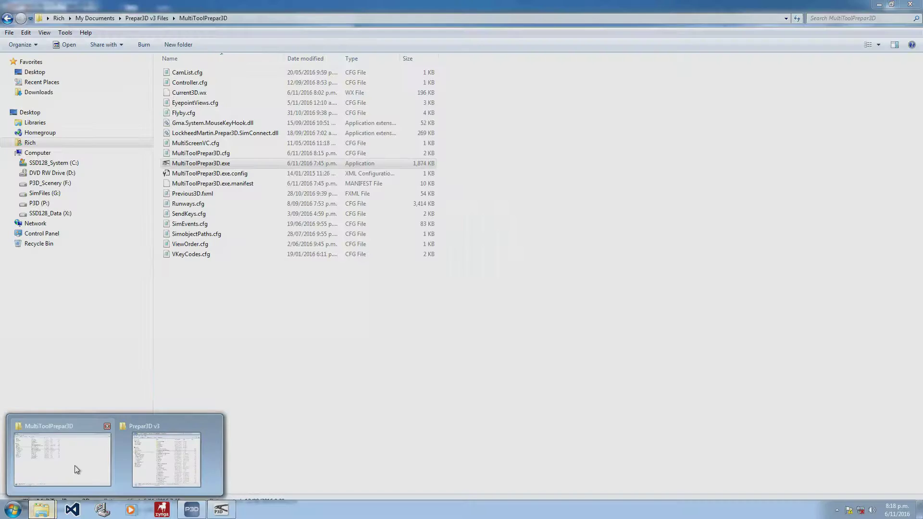
Step: View SimobjectPaths.cfg in Notepad, close it unchanged, and minimize the MultiToolPrepar3D folder
{"action": "left_click", "coordinate": [61, 458]}
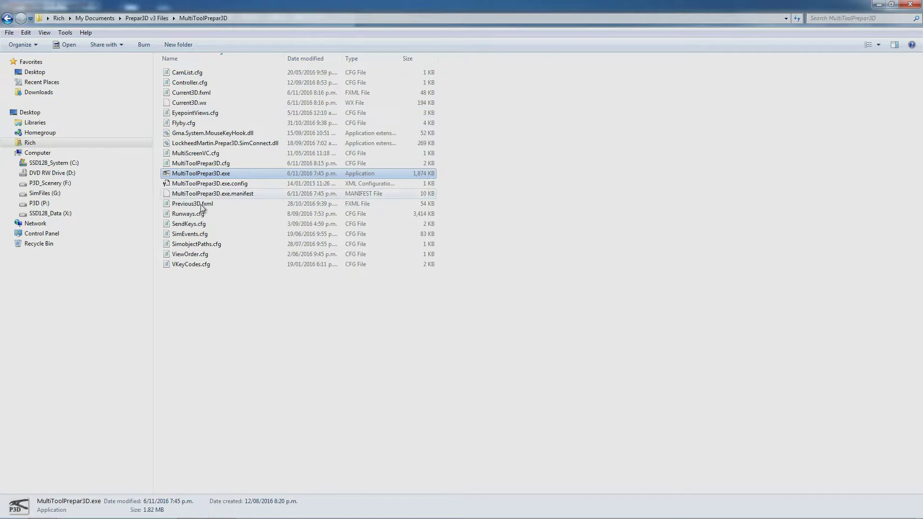
{"action": "double_click", "coordinate": [206, 247]}
{"action": "left_click", "coordinate": [186, 60]}
{"action": "left_click", "coordinate": [837, 17]}
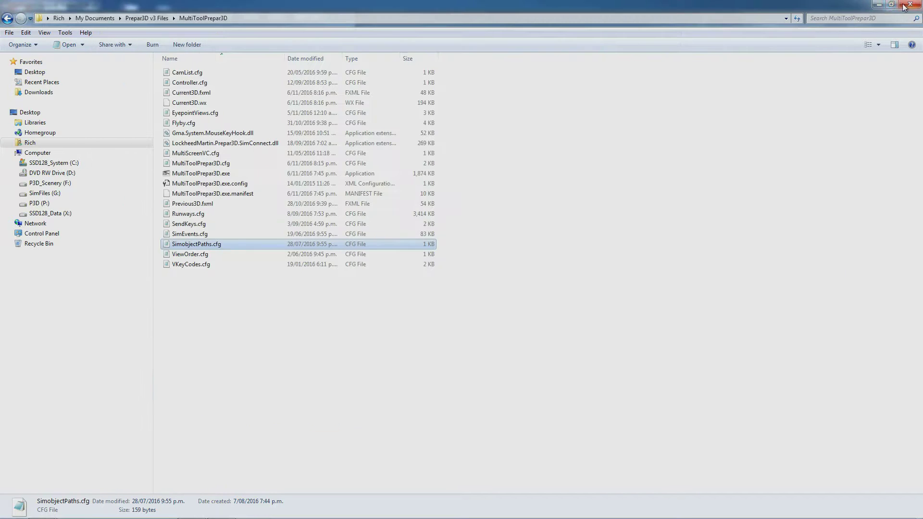
{"action": "left_click", "coordinate": [878, 4]}
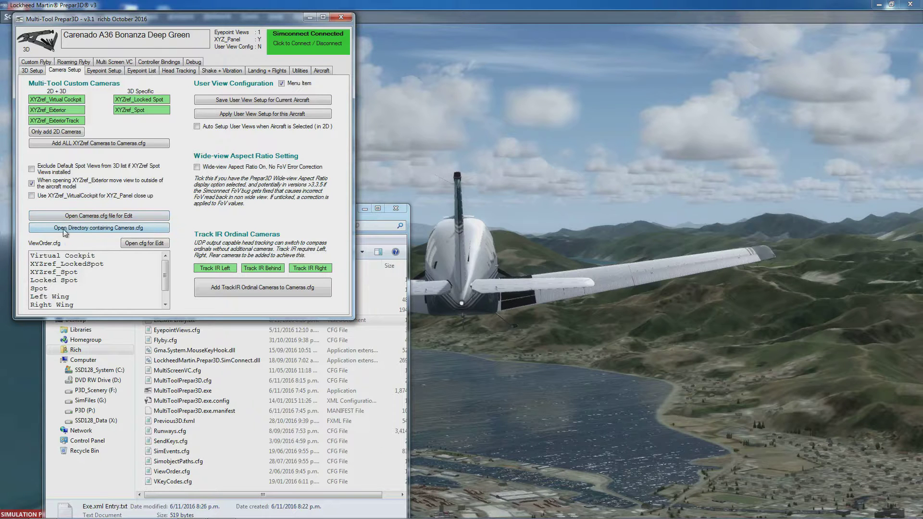
Step: Open the folder holding Cameras.cfg, select EXE.xml, and open Exe.xml Entry.txt in Notepad
{"action": "left_click", "coordinate": [120, 230]}
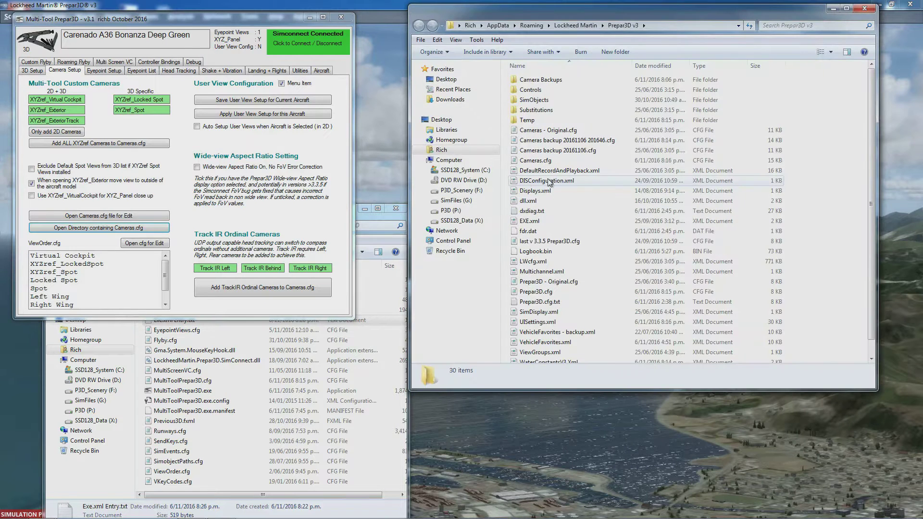
{"action": "left_click", "coordinate": [569, 223]}
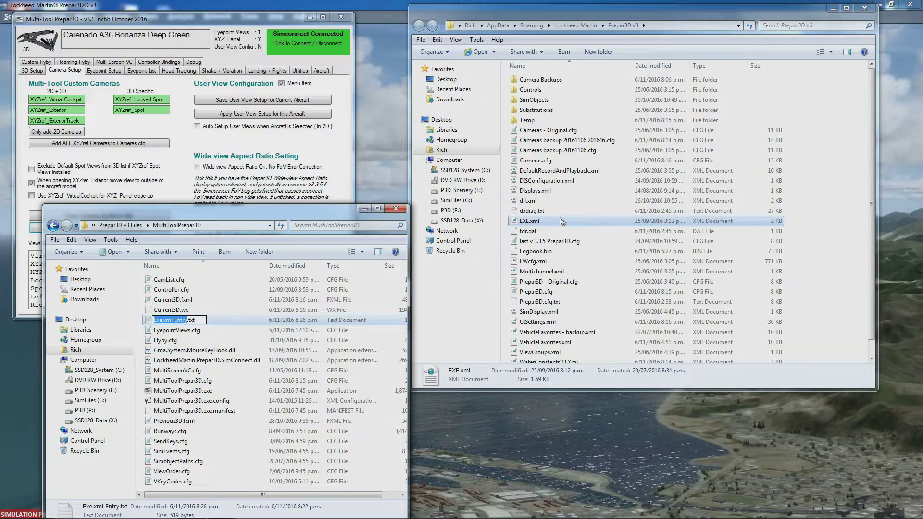
{"action": "key", "text": "Return"}
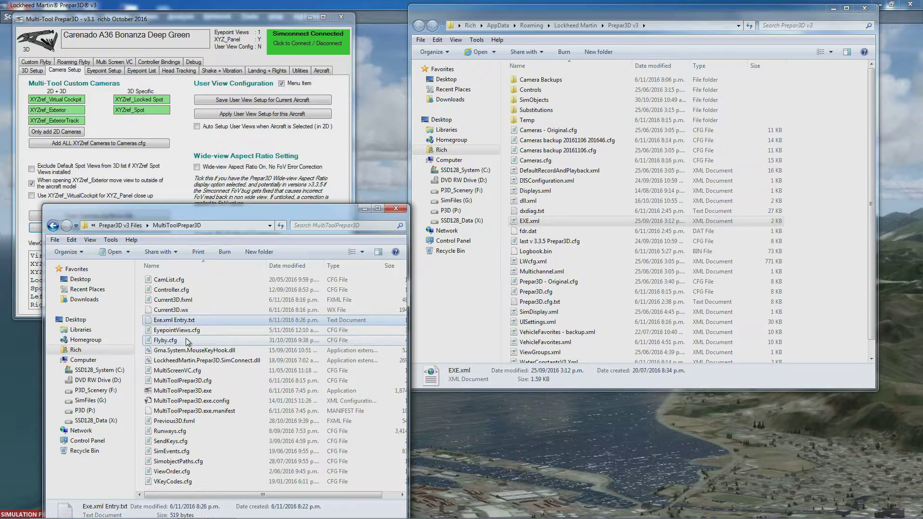
{"action": "right_click", "coordinate": [156, 320]}
{"action": "left_click", "coordinate": [149, 322]}
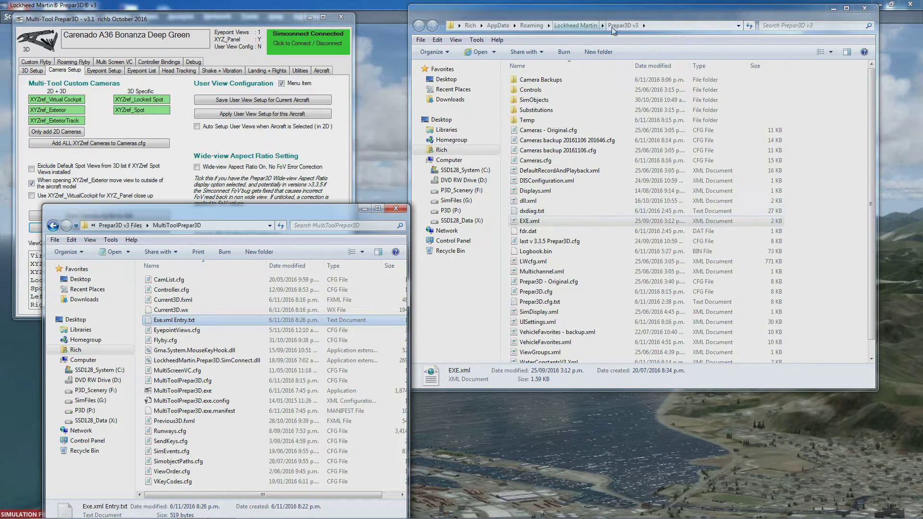
{"action": "left_click", "coordinate": [590, 224]}
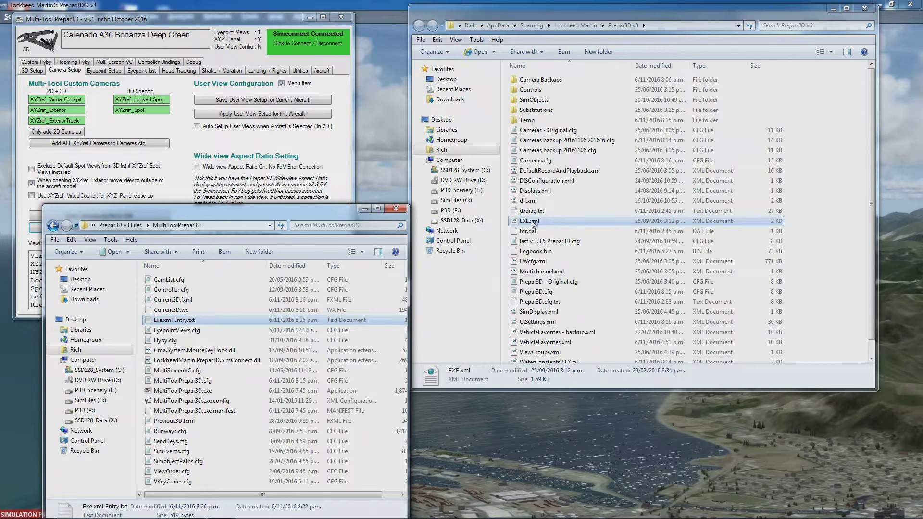
{"action": "double_click", "coordinate": [155, 321]}
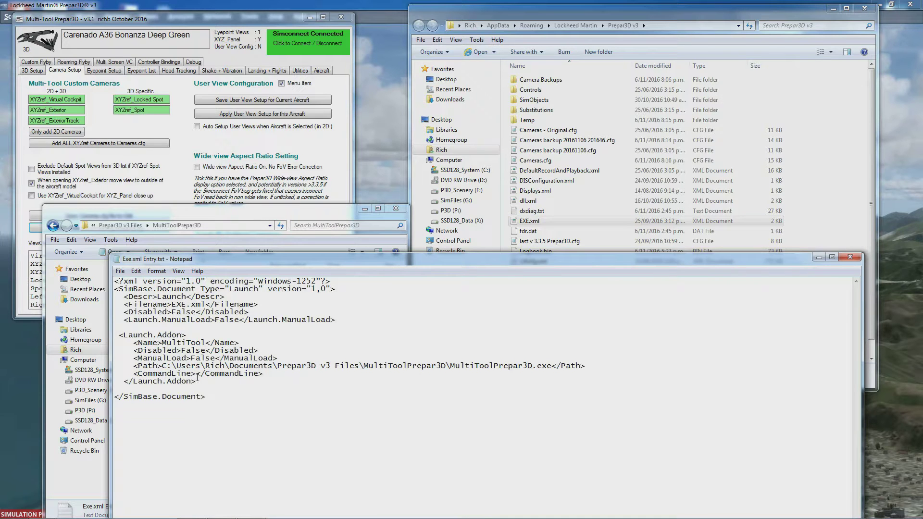
Step: Copy the MultiTool Launch.Addon block from Exe.xml Entry.txt
{"action": "left_click_drag", "start_coordinate": [197, 381], "coordinate": [107, 335]}
{"action": "right_click", "coordinate": [145, 354]}
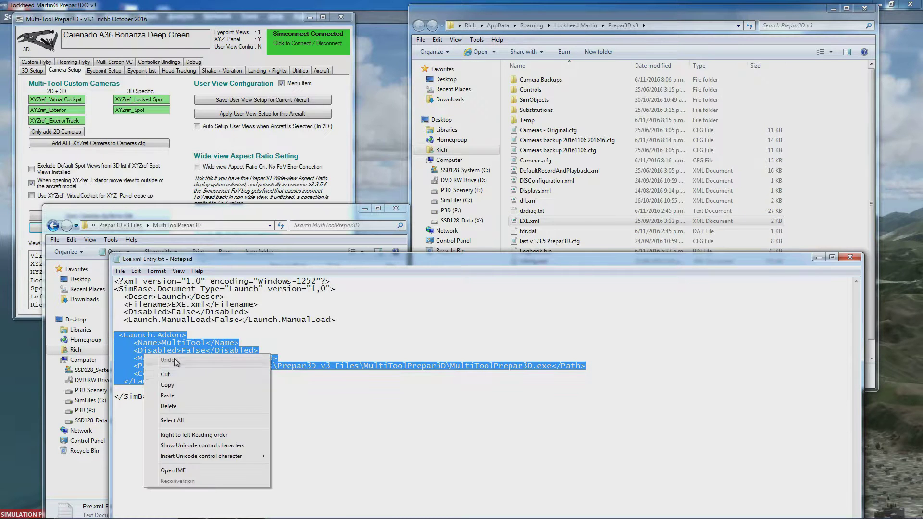
{"action": "left_click", "coordinate": [177, 384]}
Step: Open EXE.xml in Notepad and paste the MultiTool block after the last add-on entry
{"action": "left_click", "coordinate": [528, 221]}
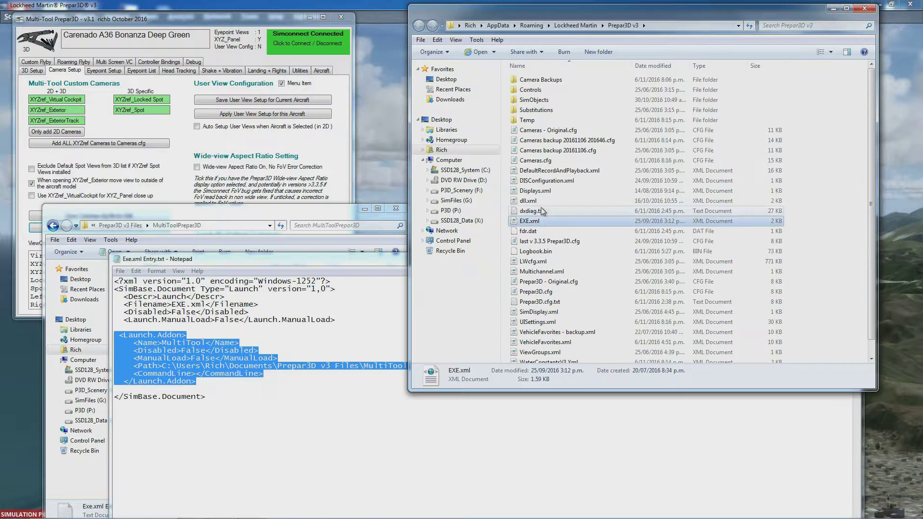
{"action": "right_click", "coordinate": [535, 223]}
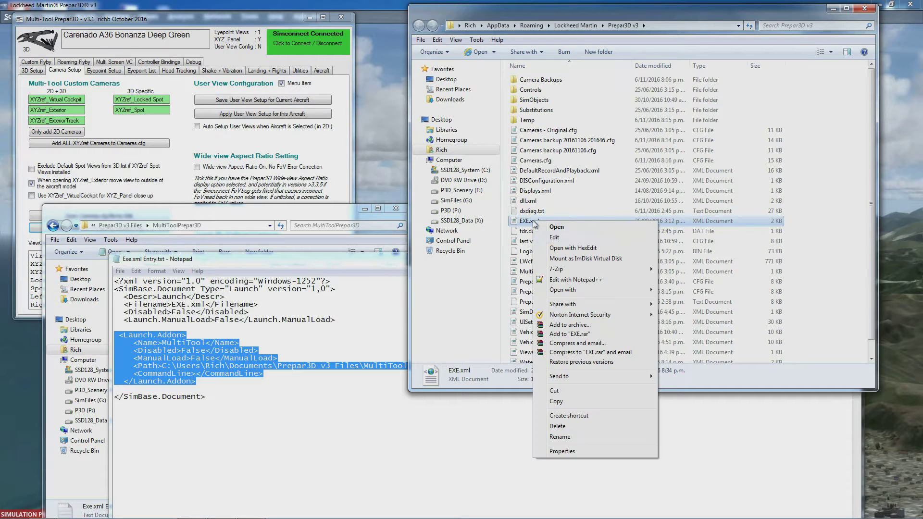
{"action": "left_click", "coordinate": [557, 237]}
{"action": "left_click_drag", "start_coordinate": [310, 258], "coordinate": [342, 47]}
{"action": "scroll", "coordinate": [243, 290], "scroll_direction": "down", "scroll_amount": 3}
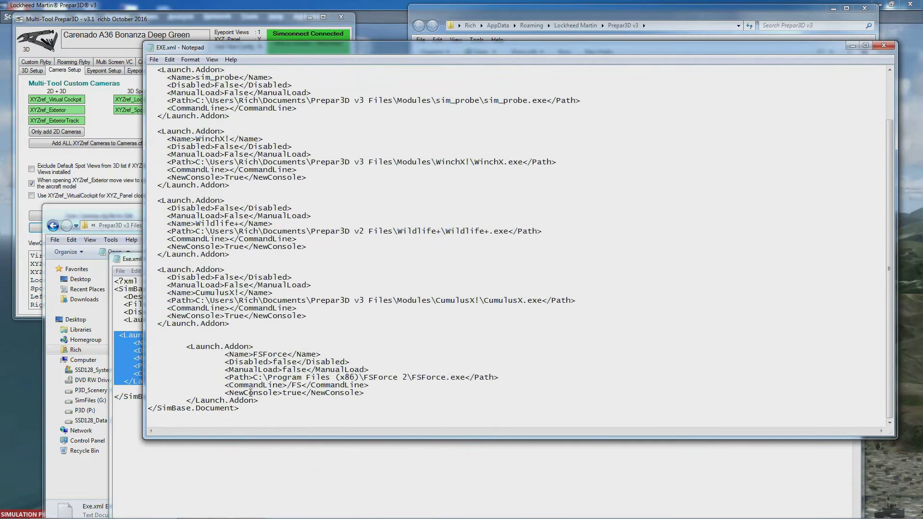
{"action": "left_click", "coordinate": [263, 401]}
{"action": "key", "text": "Down"}
{"action": "key", "text": "shift+Home"}
{"action": "key", "text": "ctrl+x"}
{"action": "key", "text": "ctrl+v"}
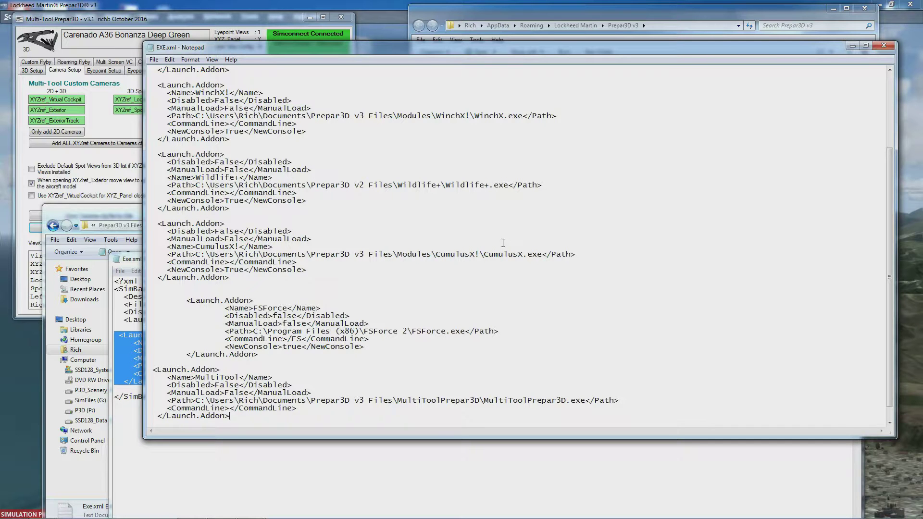
Step: Close EXE.xml and save the changes
{"action": "left_click", "coordinate": [883, 45]}
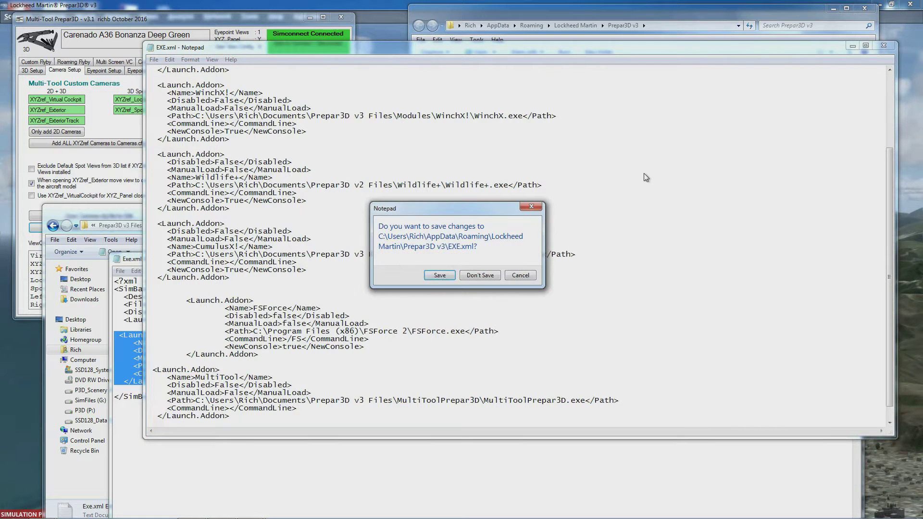
{"action": "left_click", "coordinate": [438, 274]}
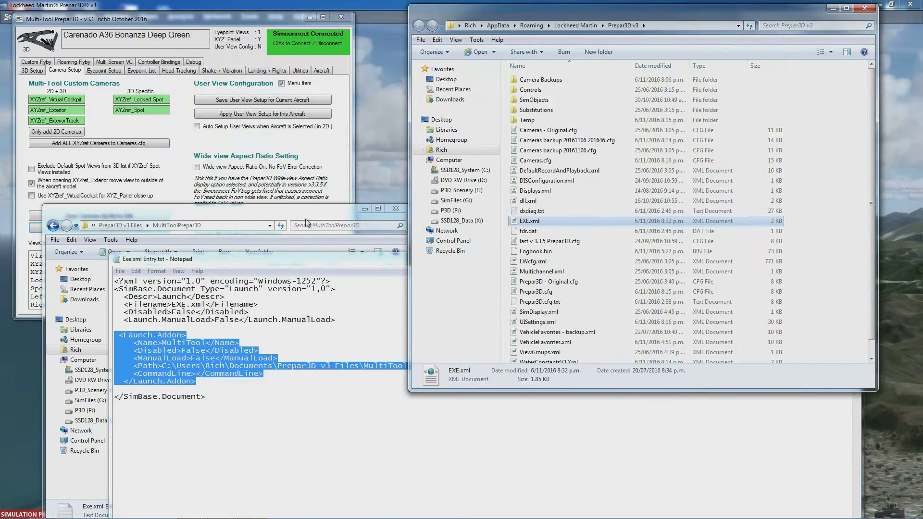
{"action": "left_click", "coordinate": [295, 260]}
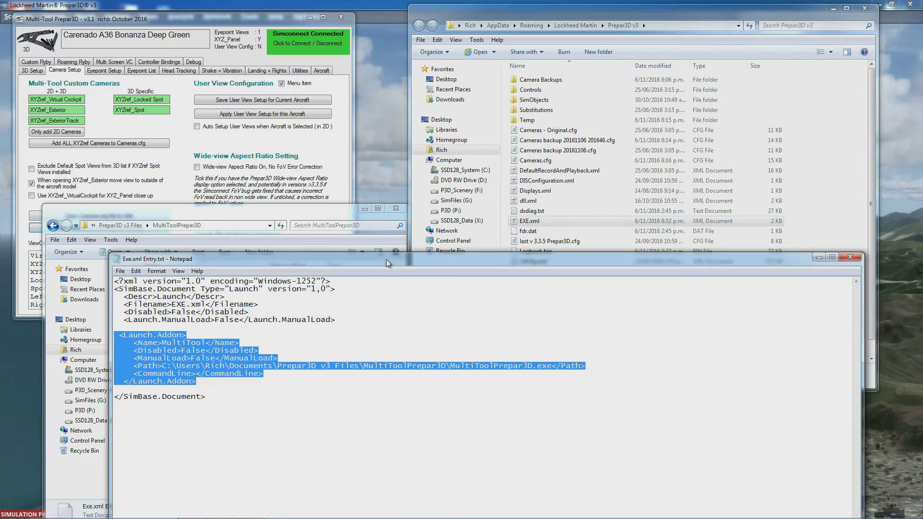
Step: Close Exe.xml Entry.txt and both Explorer folder windows
{"action": "left_click", "coordinate": [850, 258]}
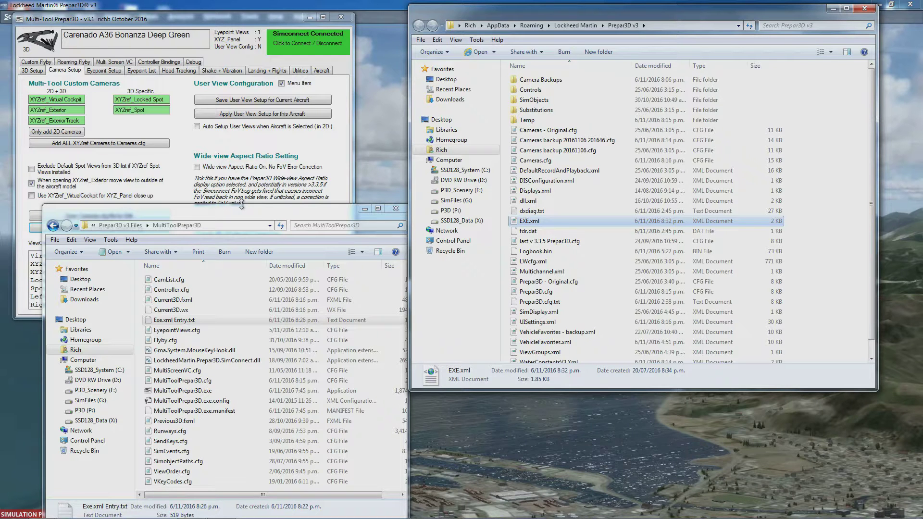
{"action": "left_click", "coordinate": [397, 209]}
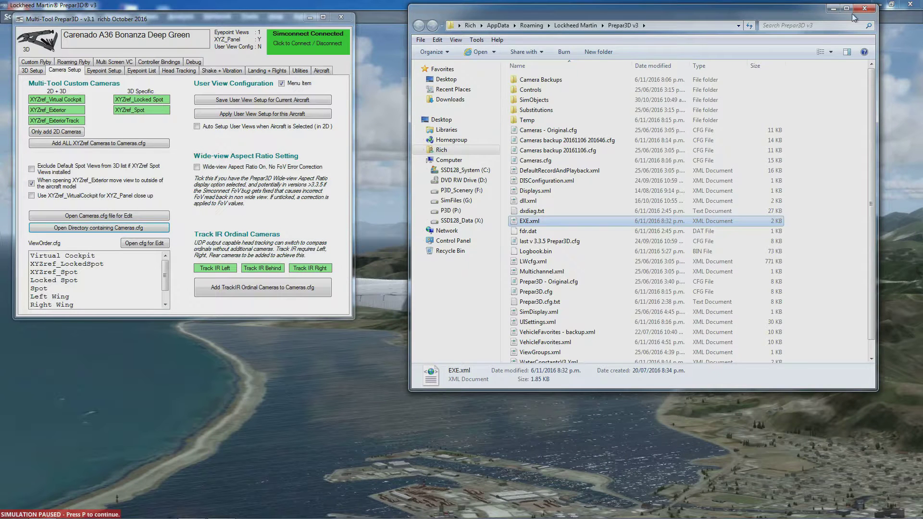
{"action": "left_click", "coordinate": [864, 8]}
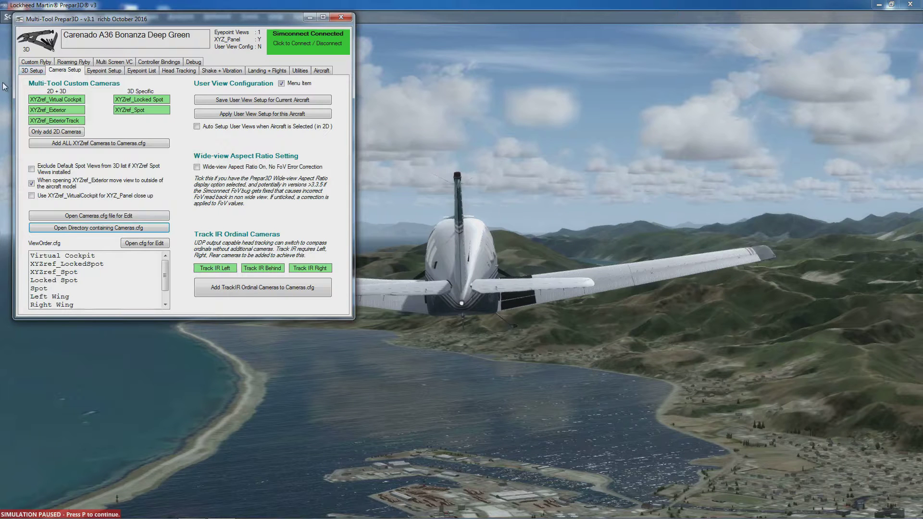
Step: Go through Eyepoint Setup and Eyepoint List to the Head Tracking page (Opentrack, port 4242)
{"action": "left_click", "coordinate": [108, 72]}
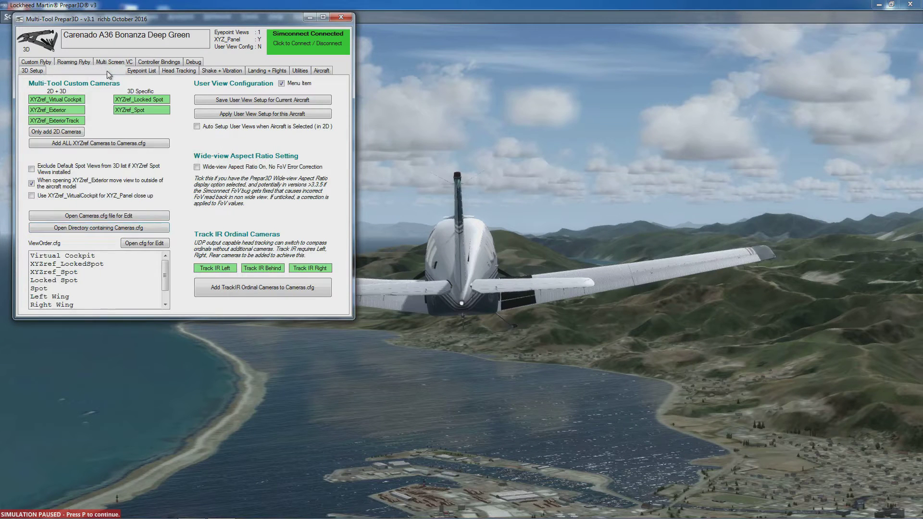
{"action": "left_click", "coordinate": [142, 71]}
{"action": "left_click", "coordinate": [179, 71]}
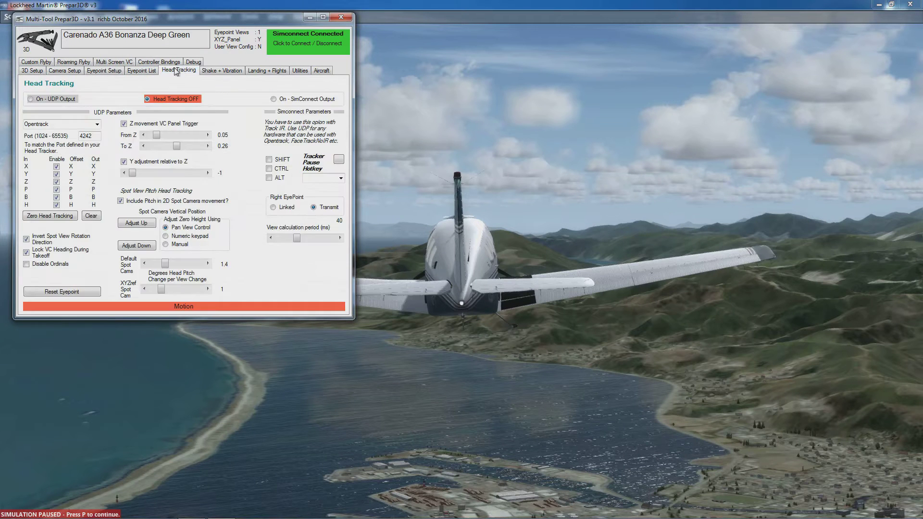